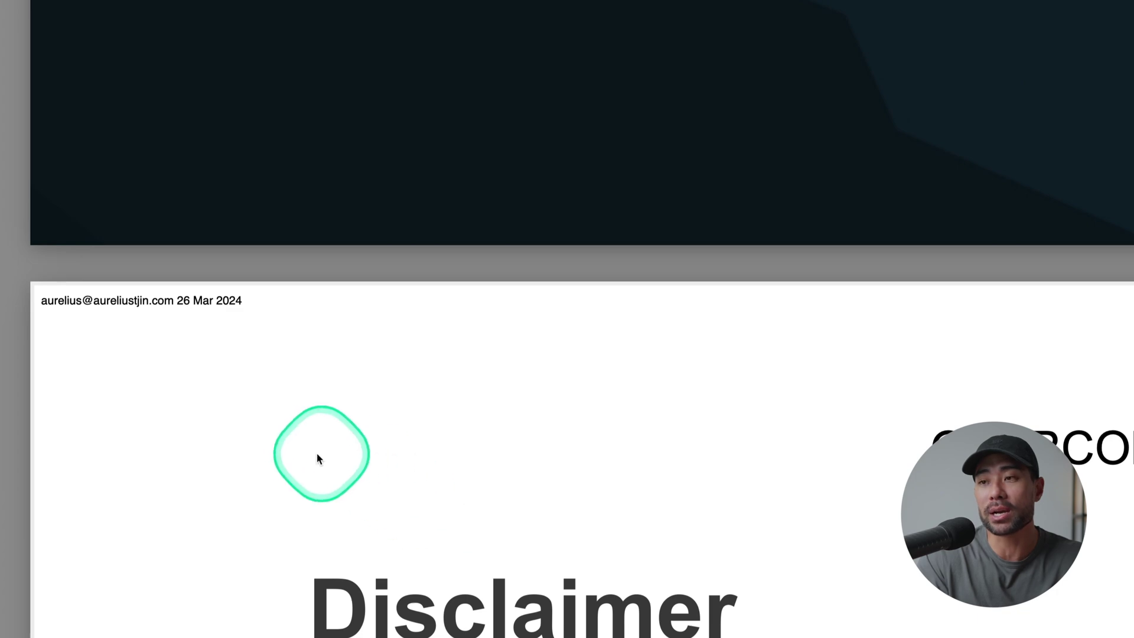
left_click(124, 304)
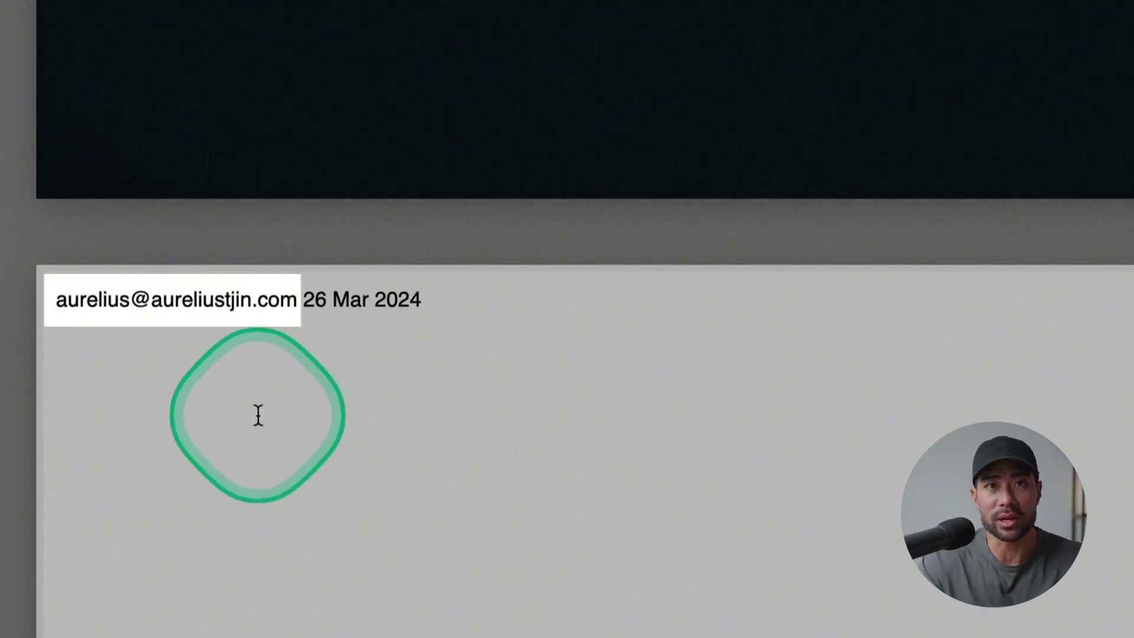
left_click(307, 334)
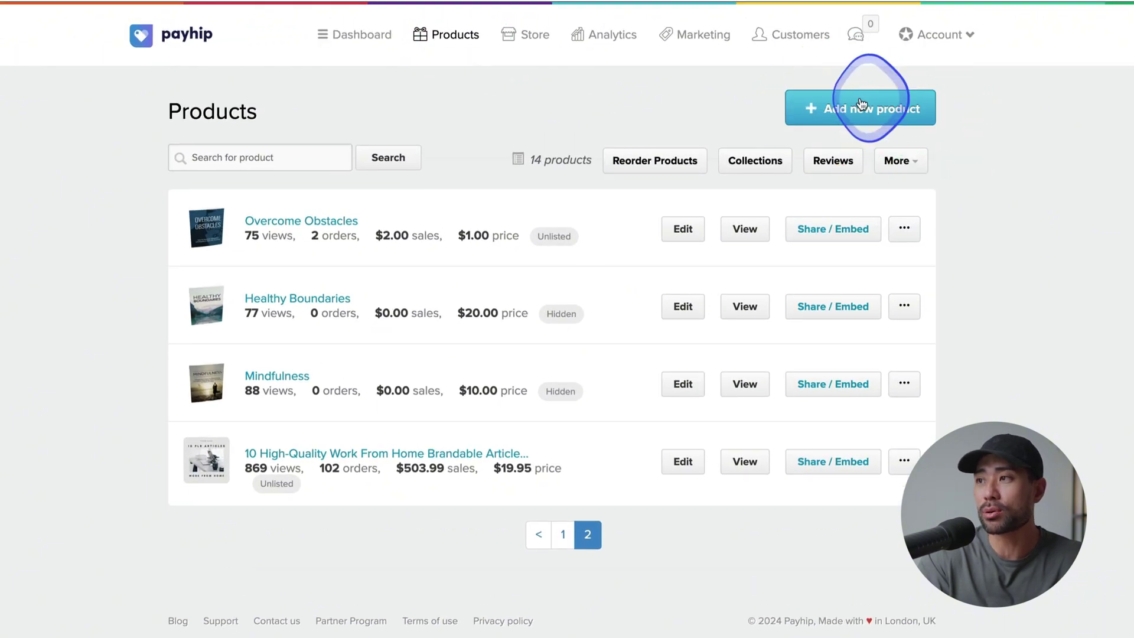
Start adding a new product of the digital product type
left_click(861, 105)
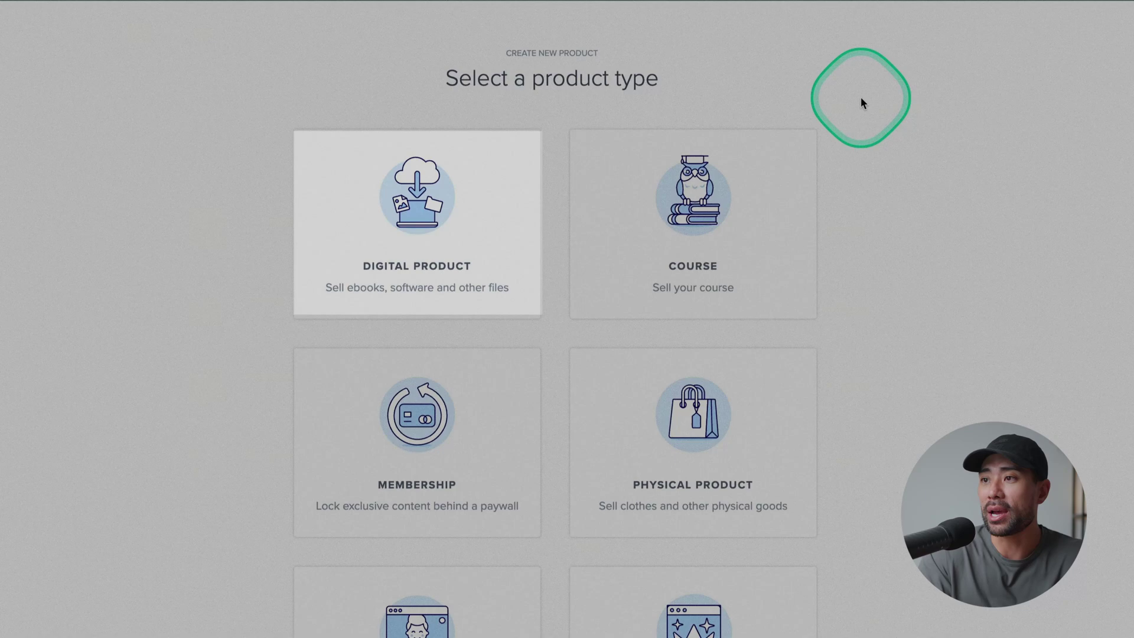
left_click(419, 237)
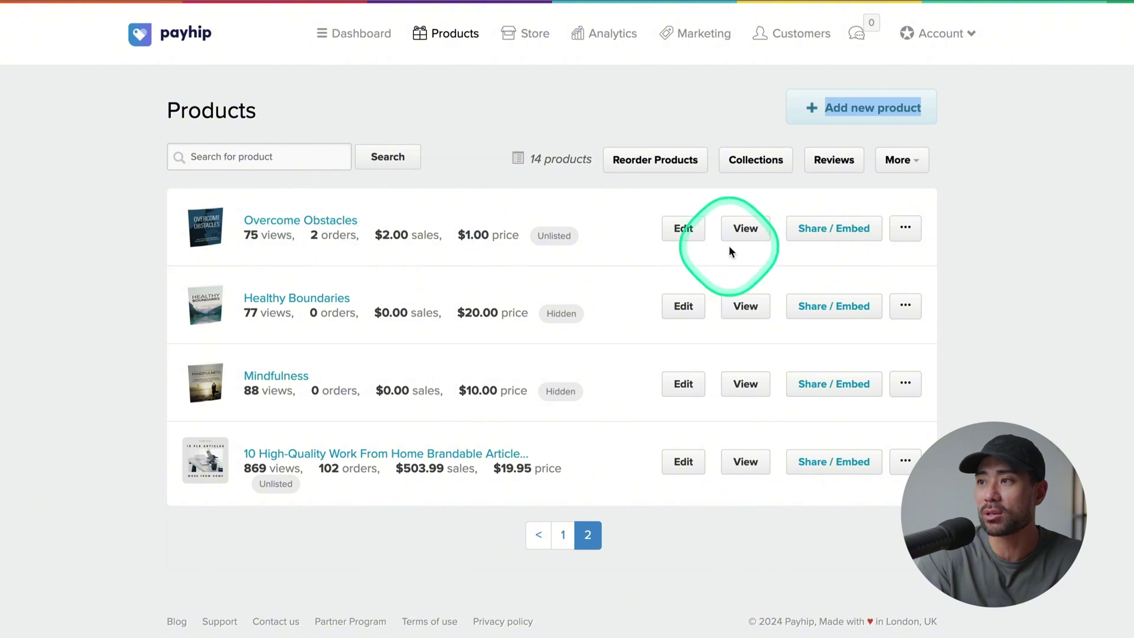
Open the Overcome Obstacles product for editing and look through its properties
left_click(342, 219)
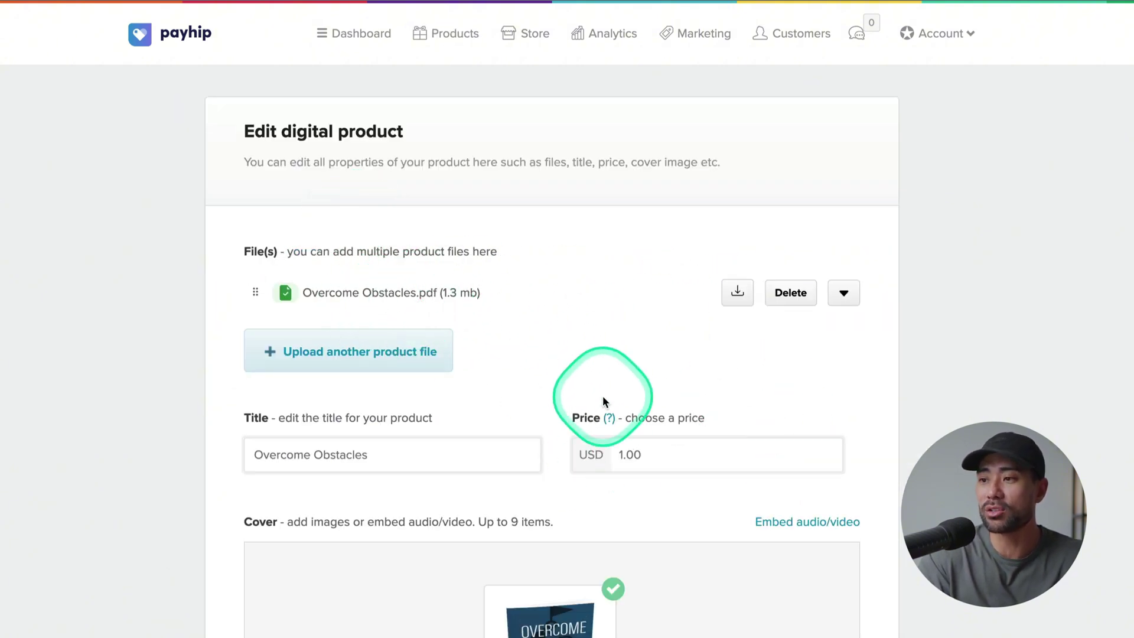
scroll(602, 397, "down", 15)
scroll(603, 396, "up", 15)
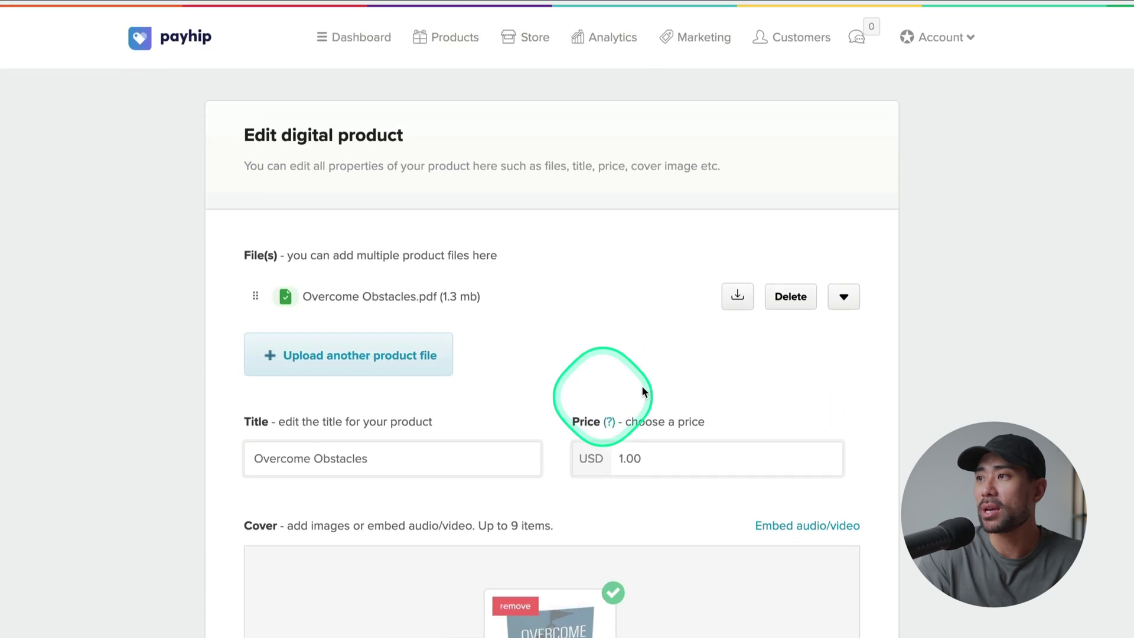
Open the advanced account settings and make sure stamping the buyer's email on each PDF page is enabled
left_click(957, 36)
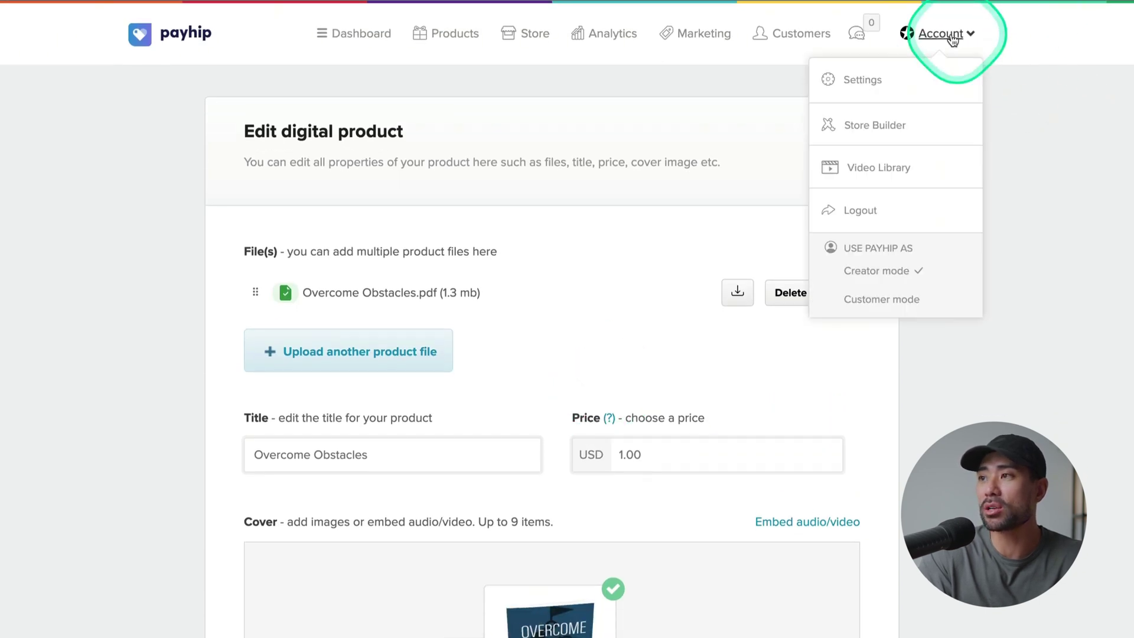
left_click(861, 81)
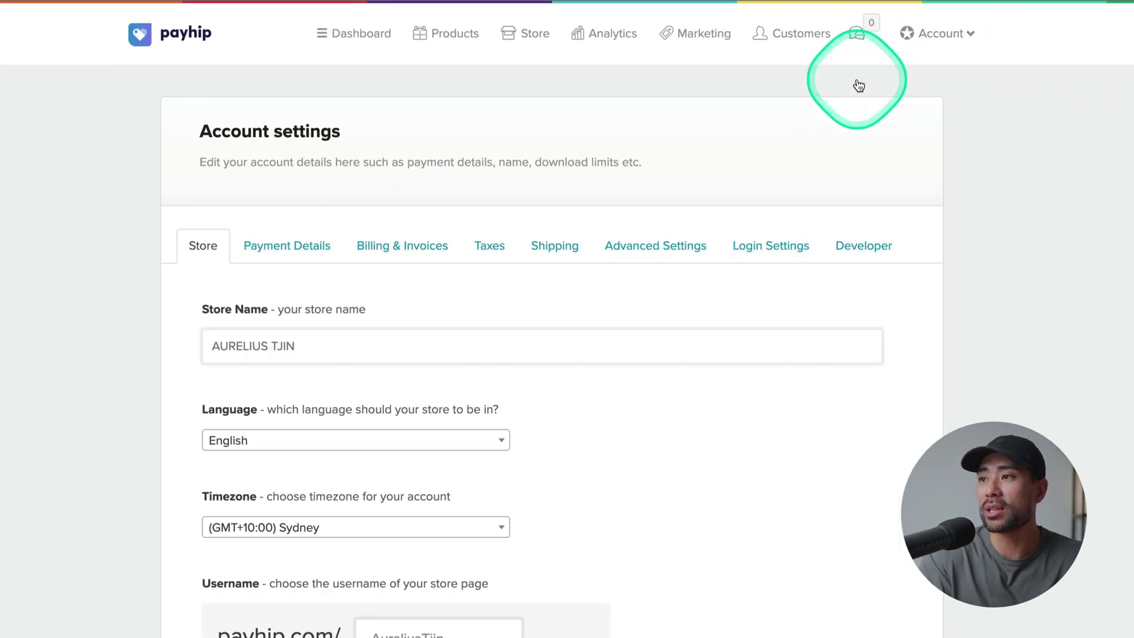
left_click(644, 254)
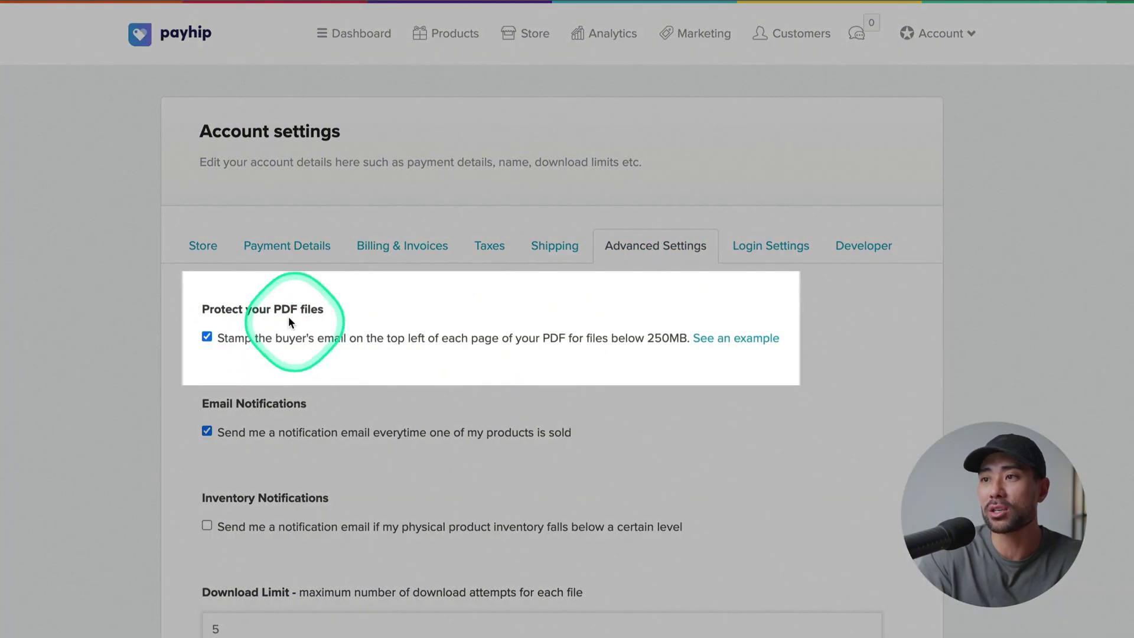
left_click(206, 336)
left_click(207, 337)
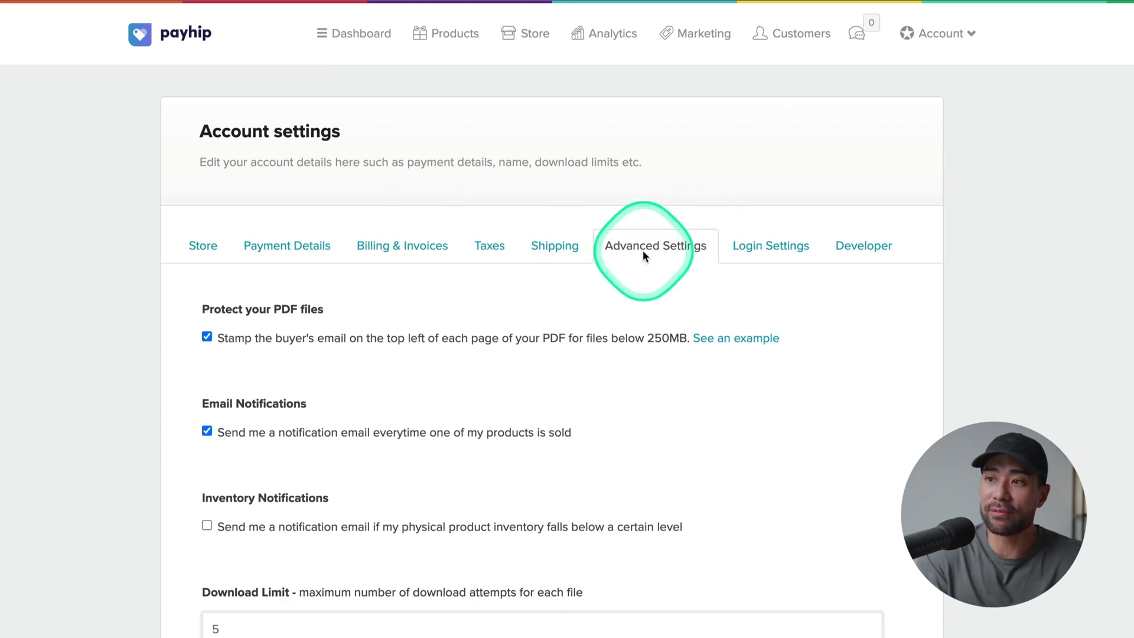
Set the download limit to 3 attempts for each file in the advanced account settings
scroll(509, 491, "down", 3)
scroll(509, 490, "down", 1)
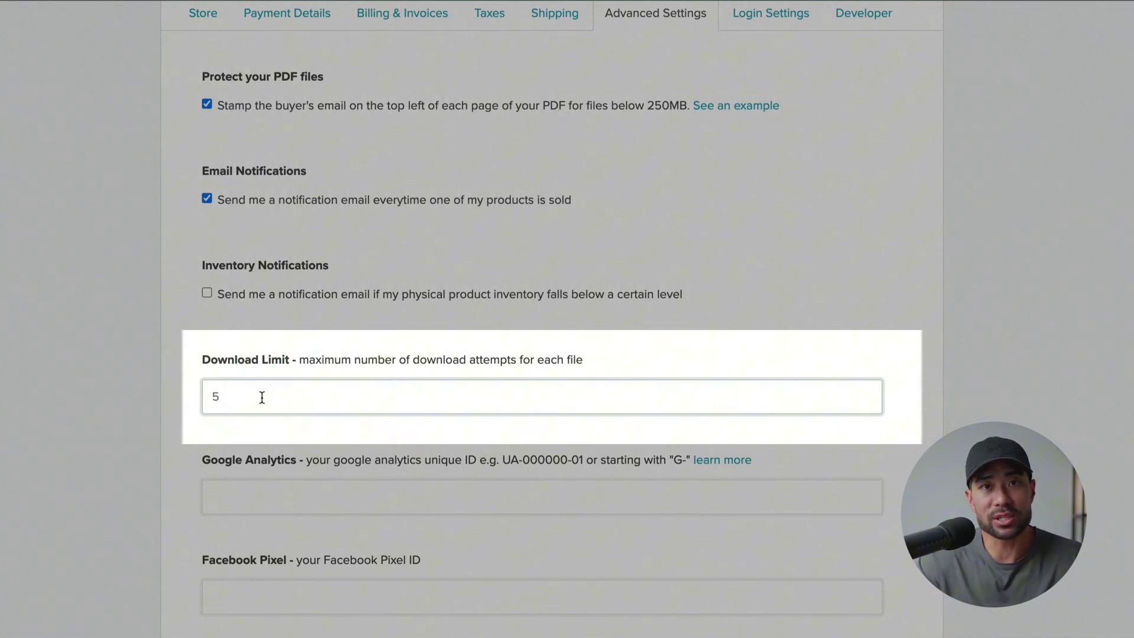
double_click(261, 397)
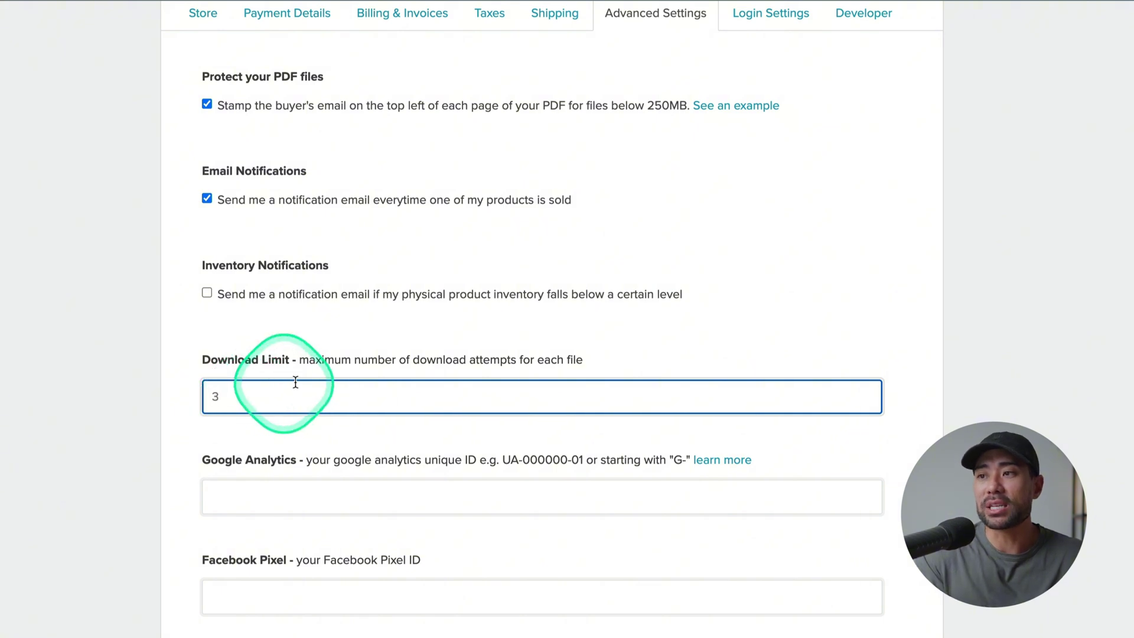
left_click(225, 397)
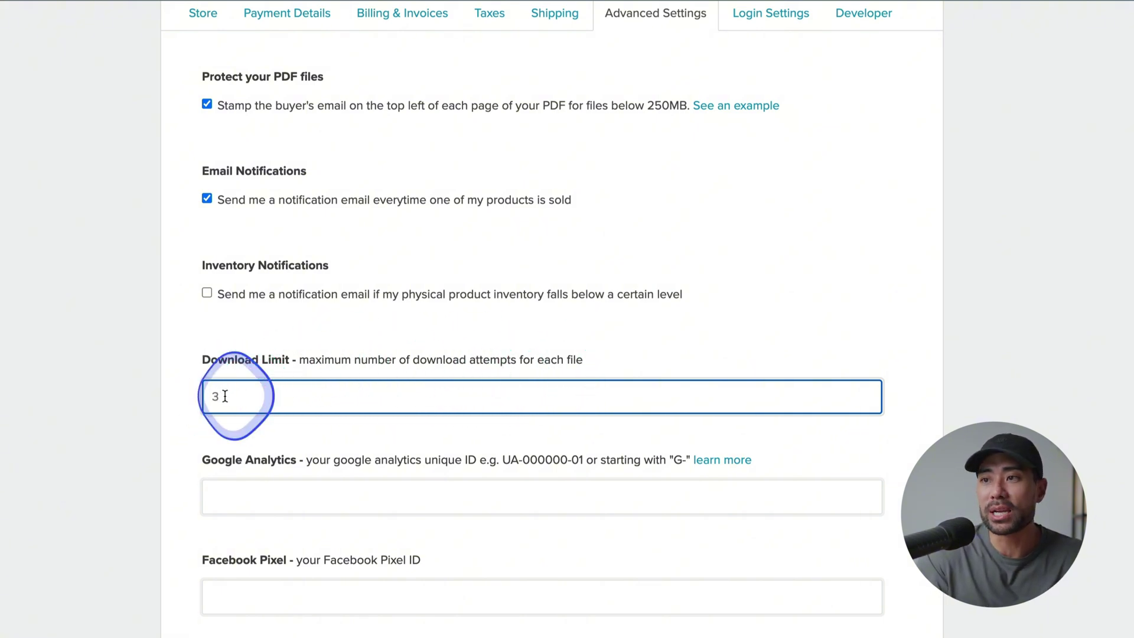
double_click(225, 396)
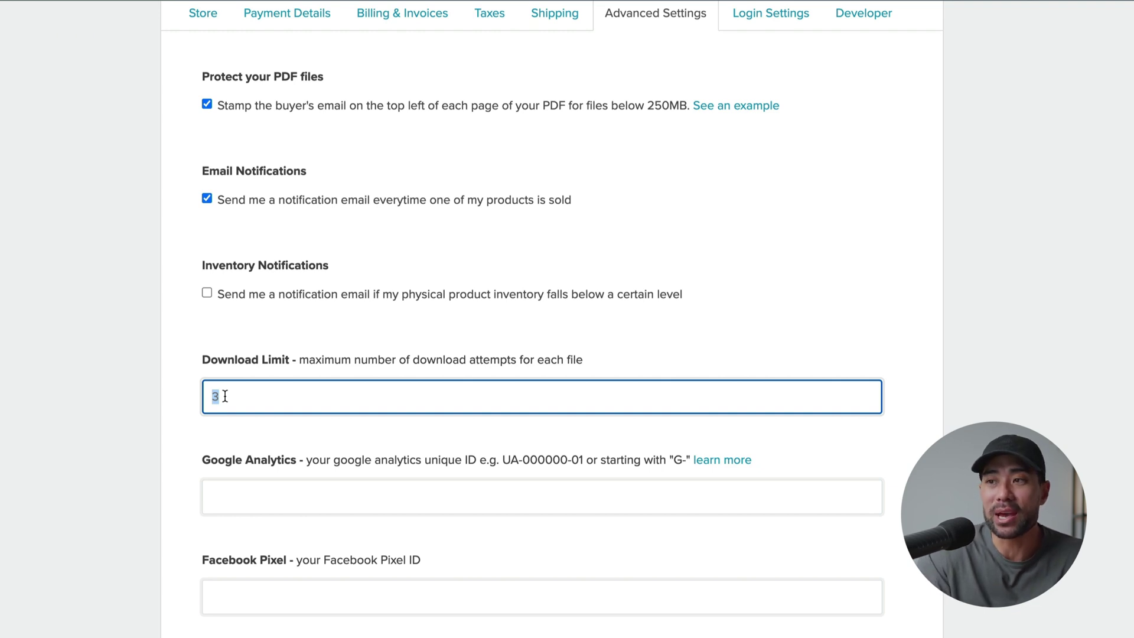
left_click(225, 396)
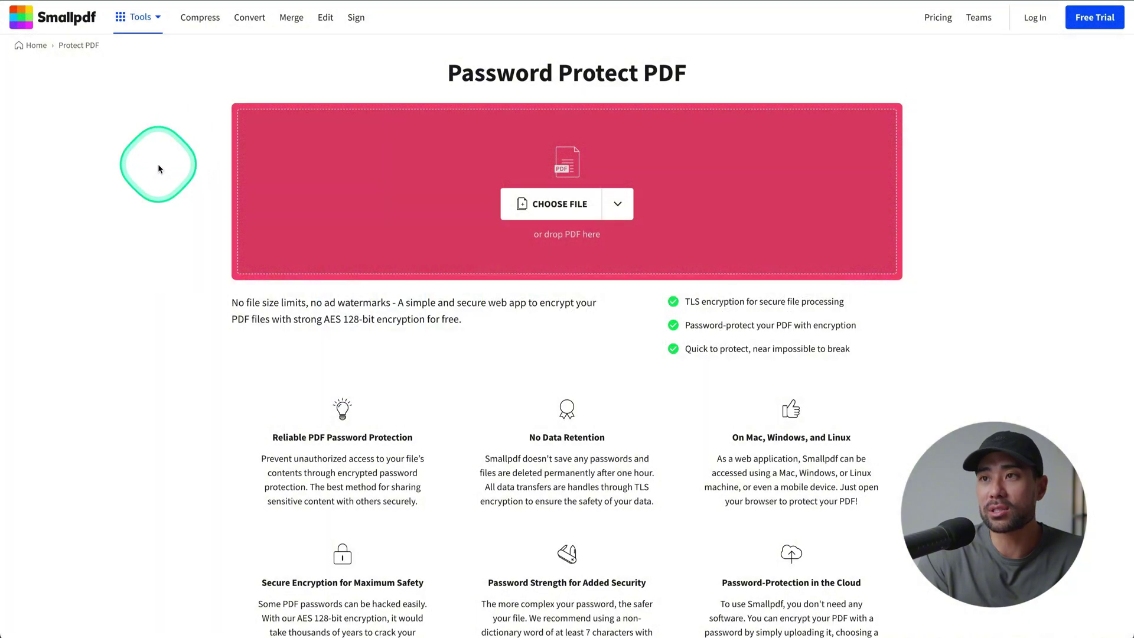
Choose the Protect PDF tool in Smallpdf and upload Stamped.pdf to it
left_click(153, 20)
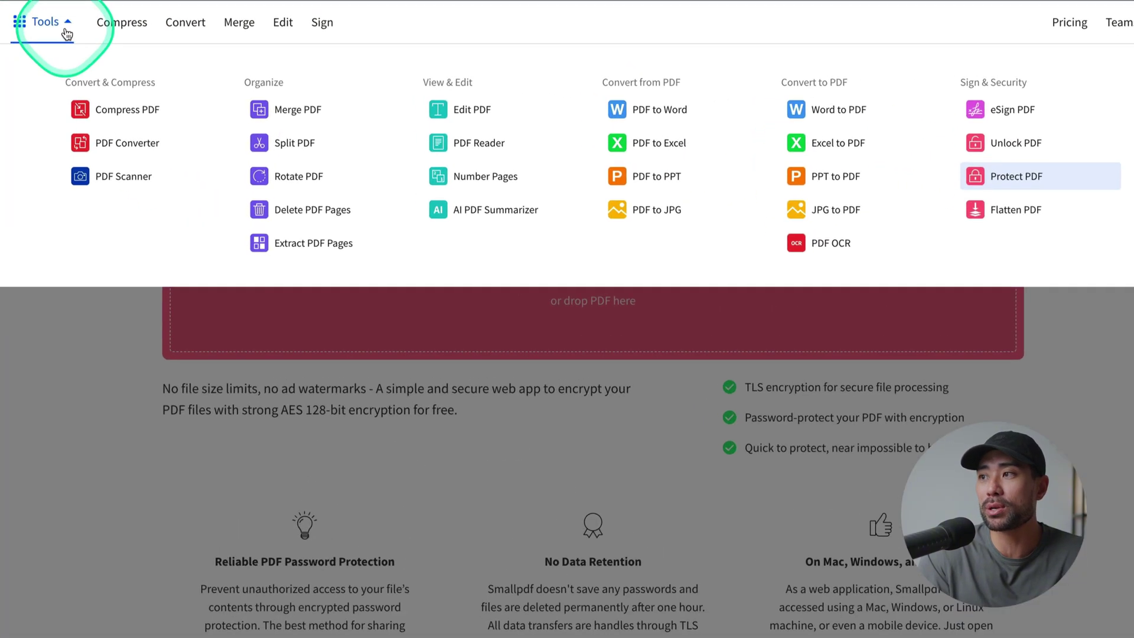
left_click(956, 157)
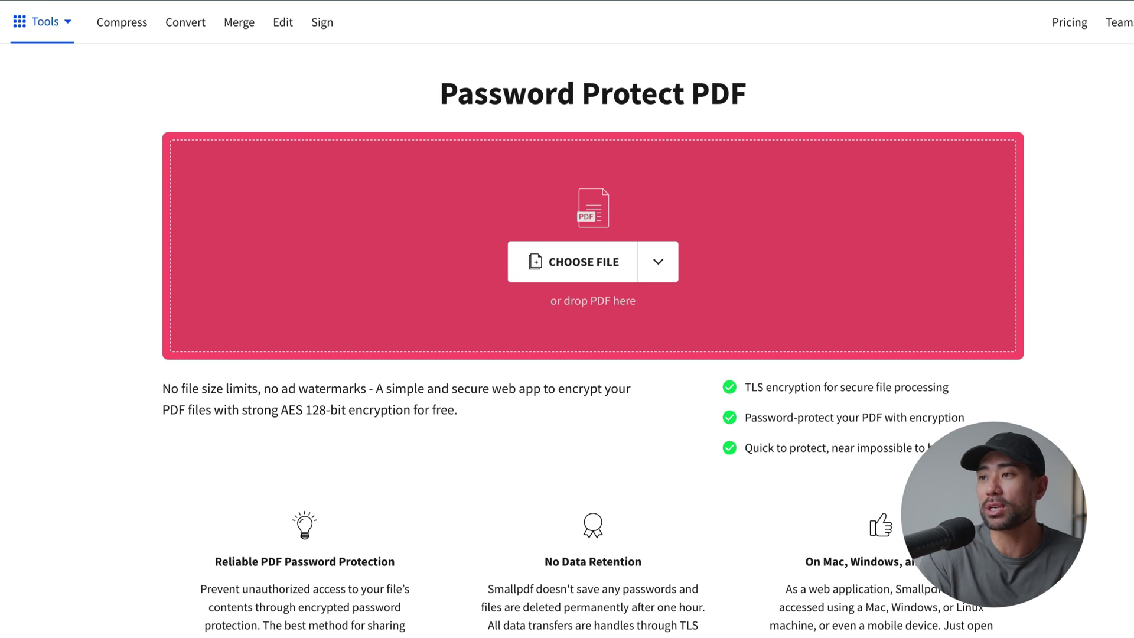
left_click_drag(813, 261, 600, 236)
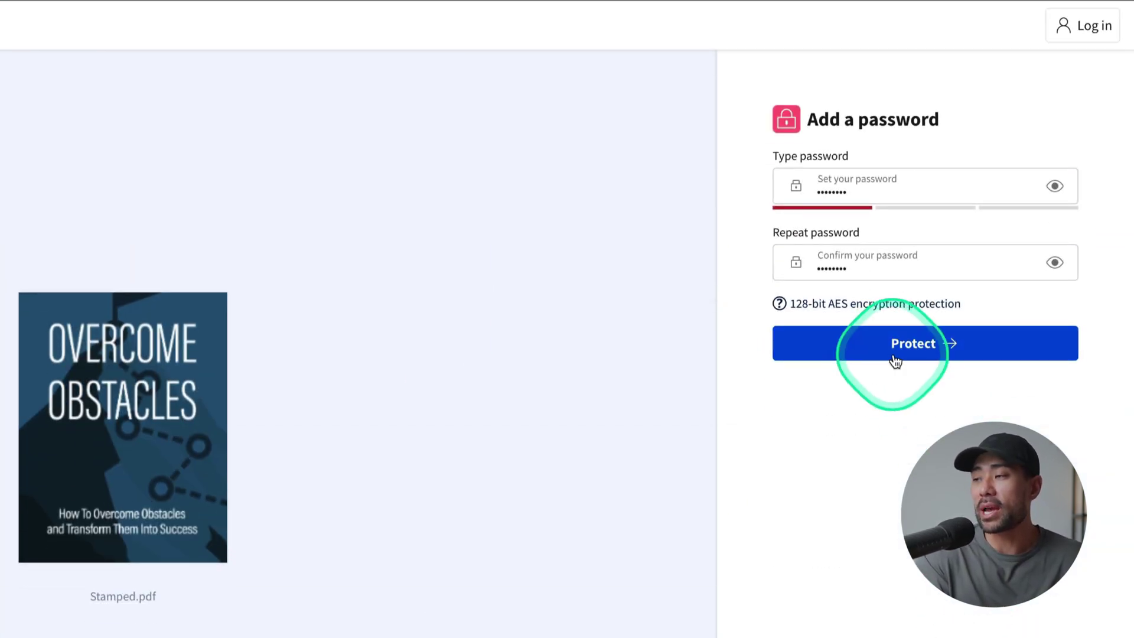
Apply the password protection to Stamped.pdf and download the protected copy
left_click(895, 359)
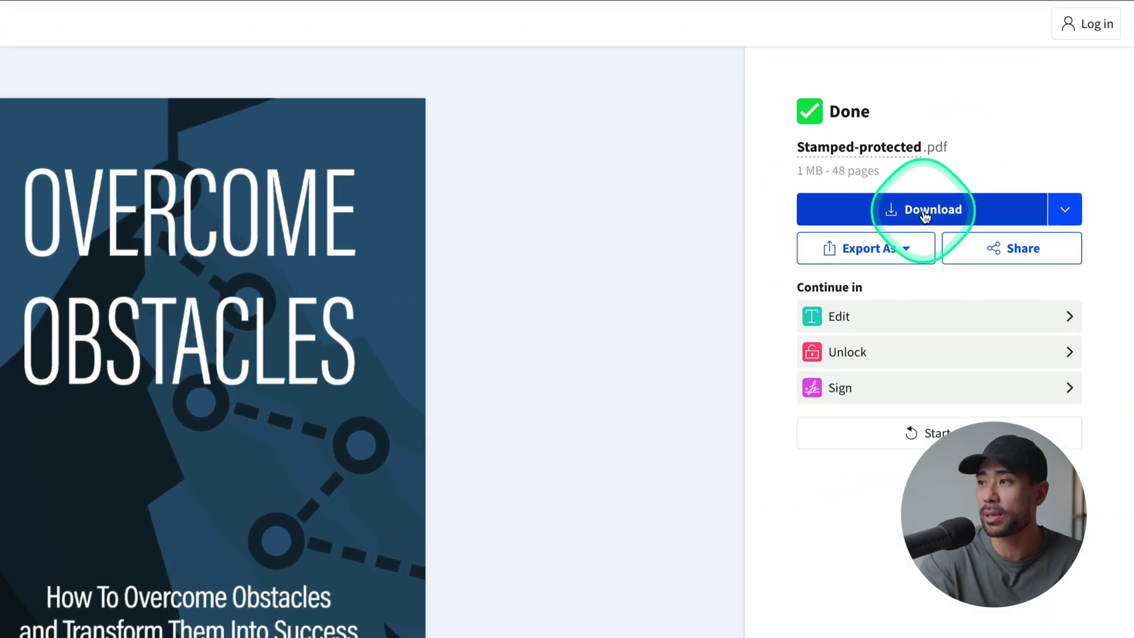
left_click(925, 214)
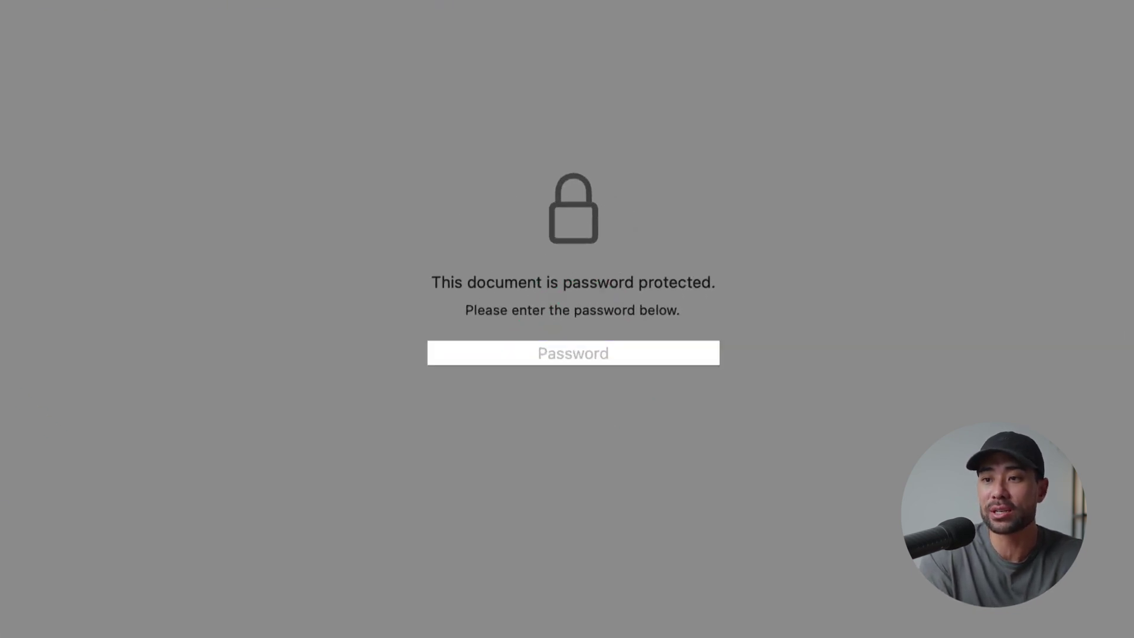
Unlock the downloaded protected PDF by entering the document password
left_click(628, 347)
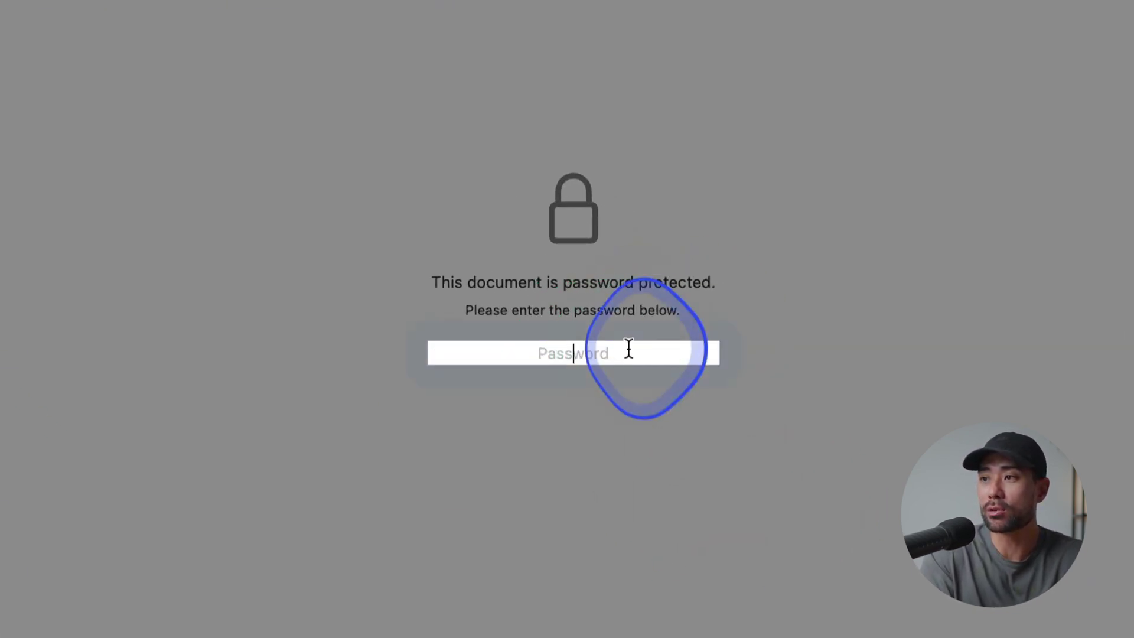
type("••••••••")
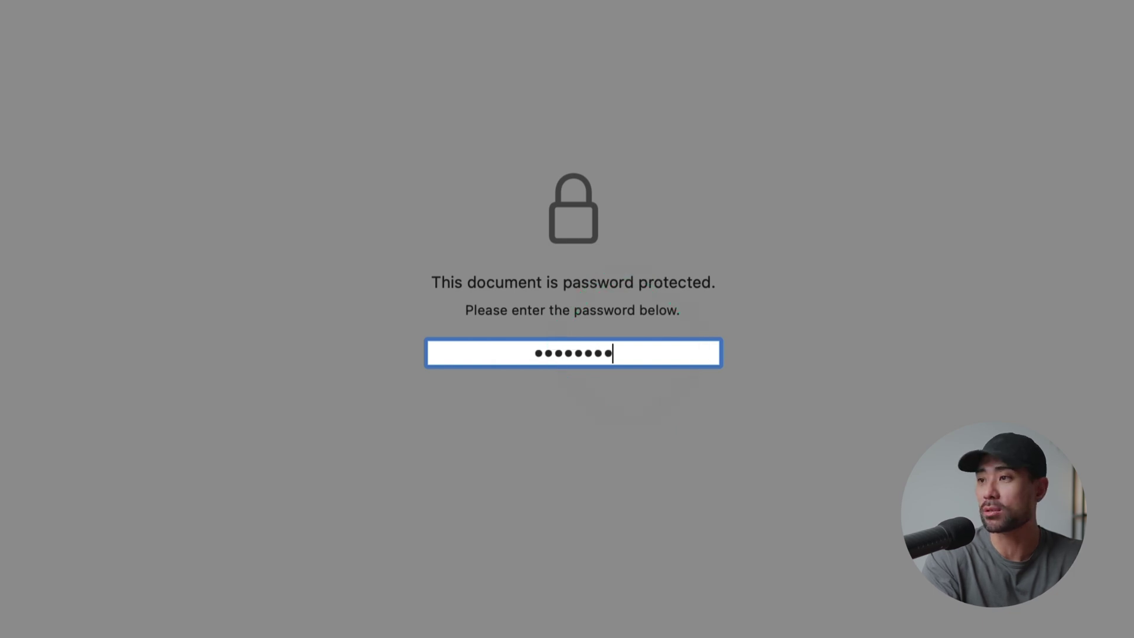
key("Return")
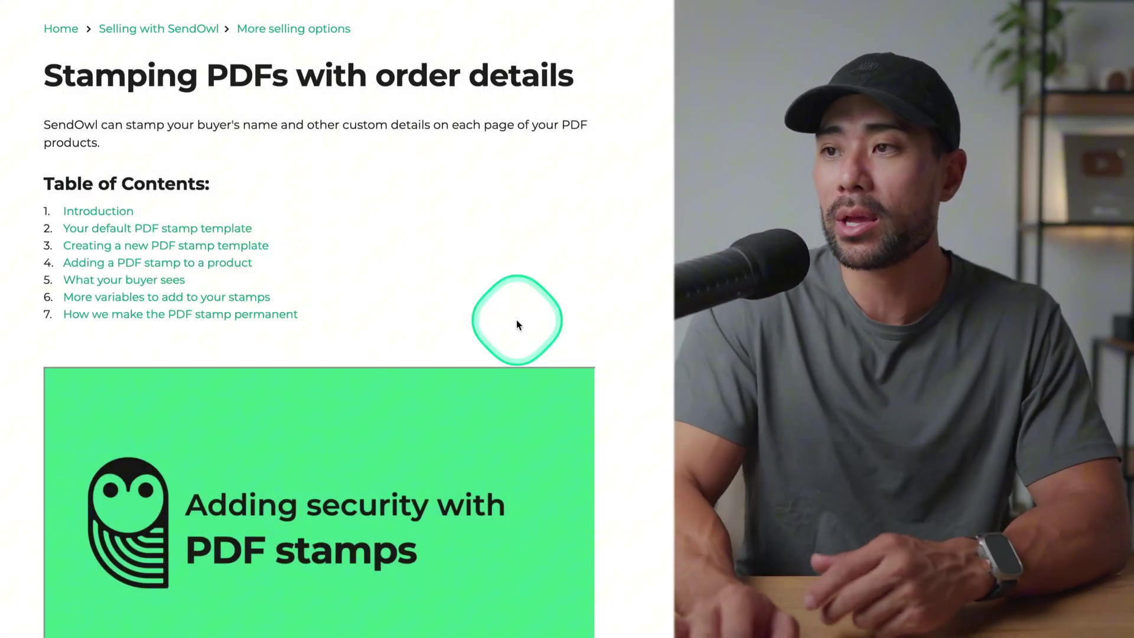
Examine SendOwl's help article on PDF stamping, covering the default template, new templates, product stamps and buyer samples
scroll(516, 320, "down", 3)
scroll(516, 320, "down", 15)
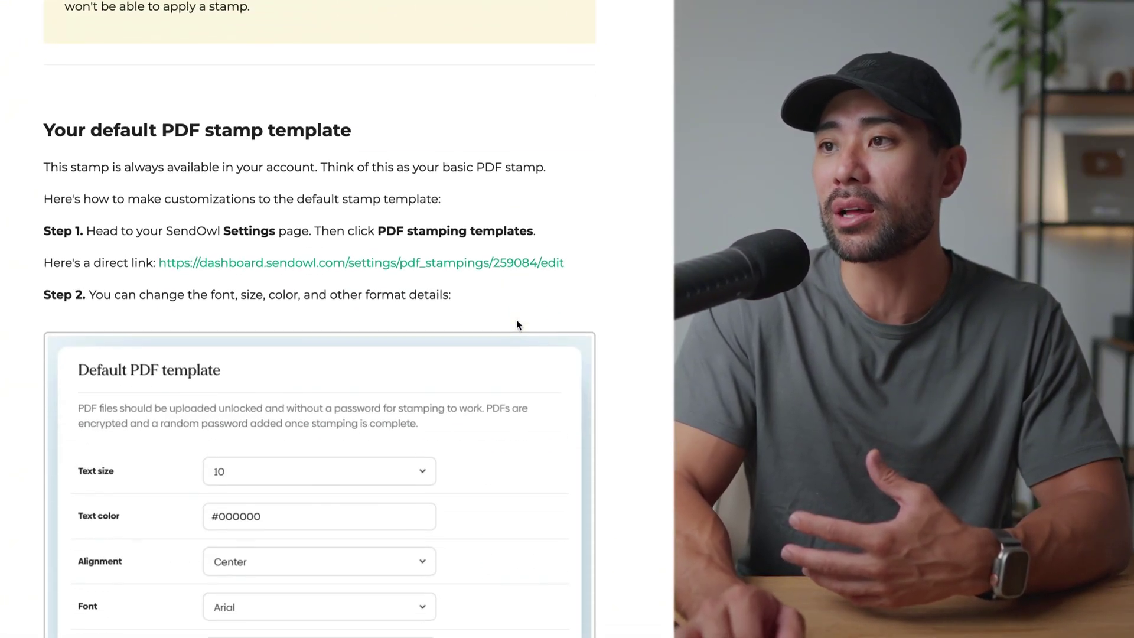
scroll(572, 401, "down", 3)
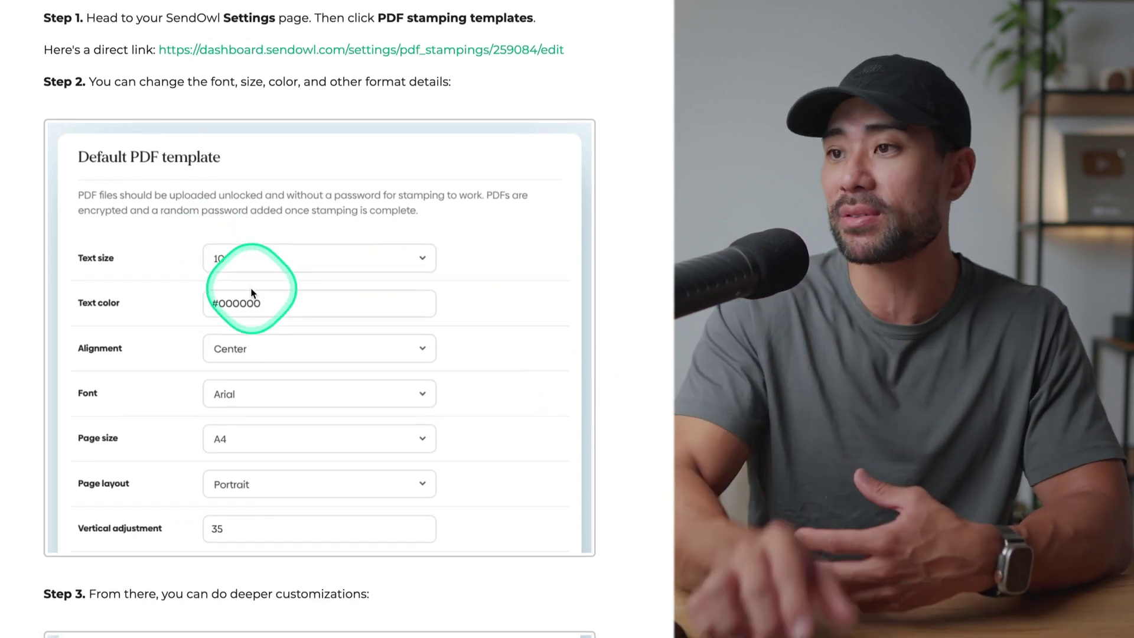
scroll(266, 334, "down", 2)
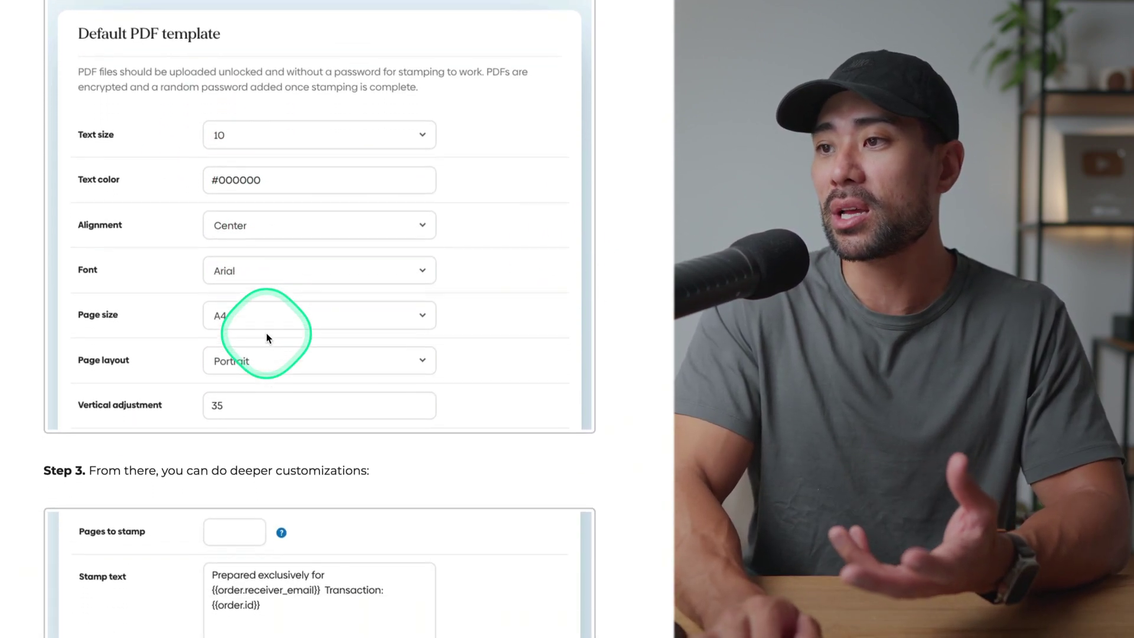
scroll(374, 283, "down", 3)
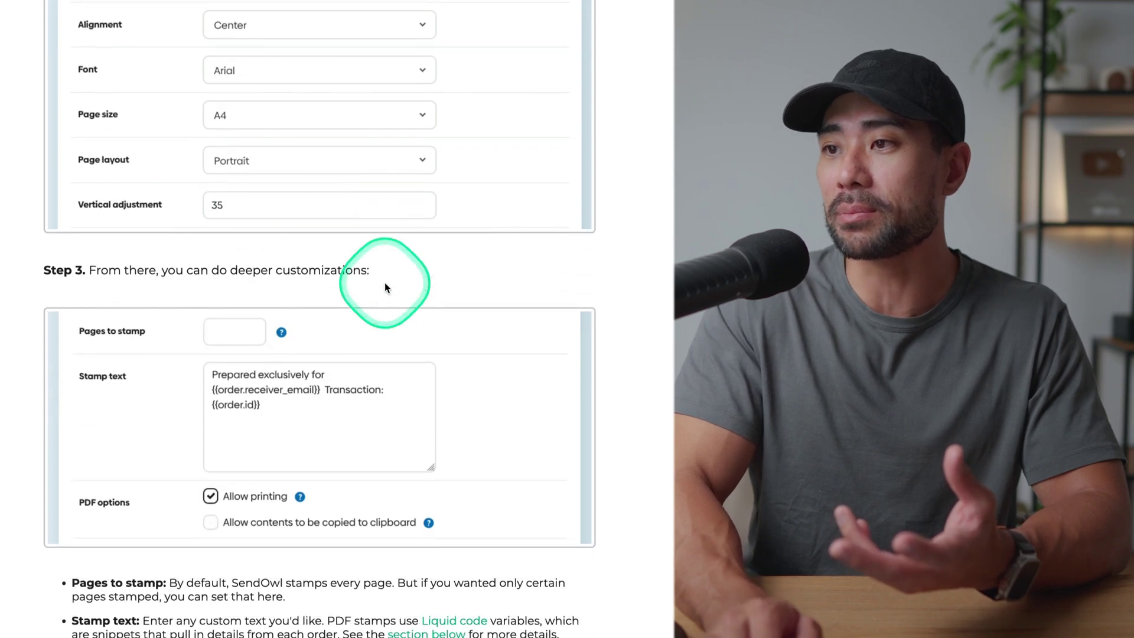
scroll(384, 288, "down", 2)
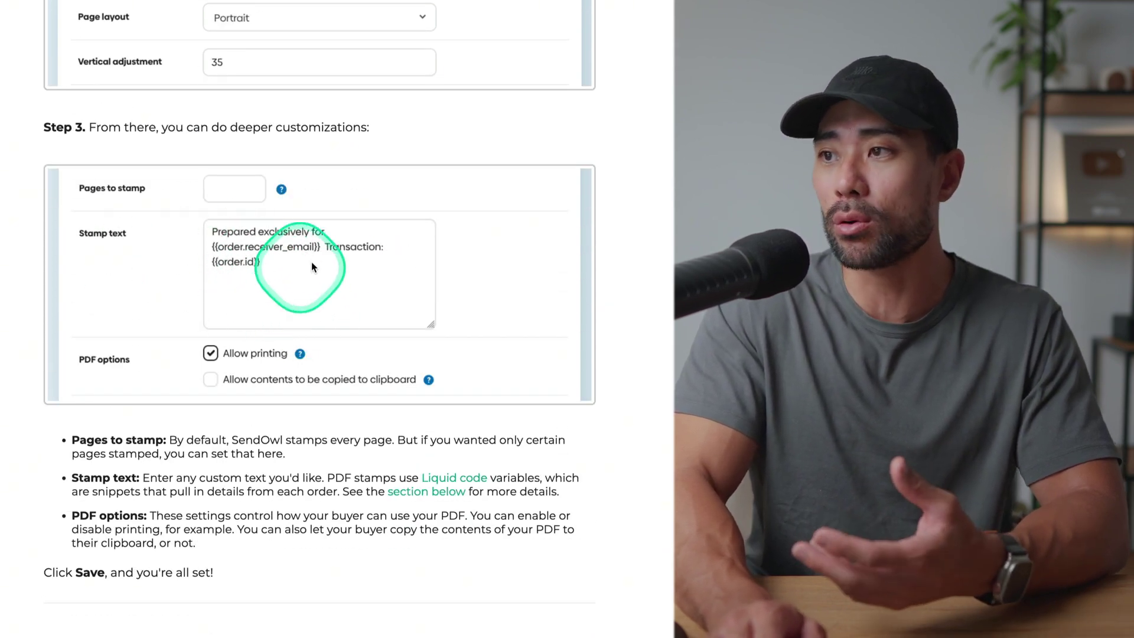
scroll(338, 328, "down", 7)
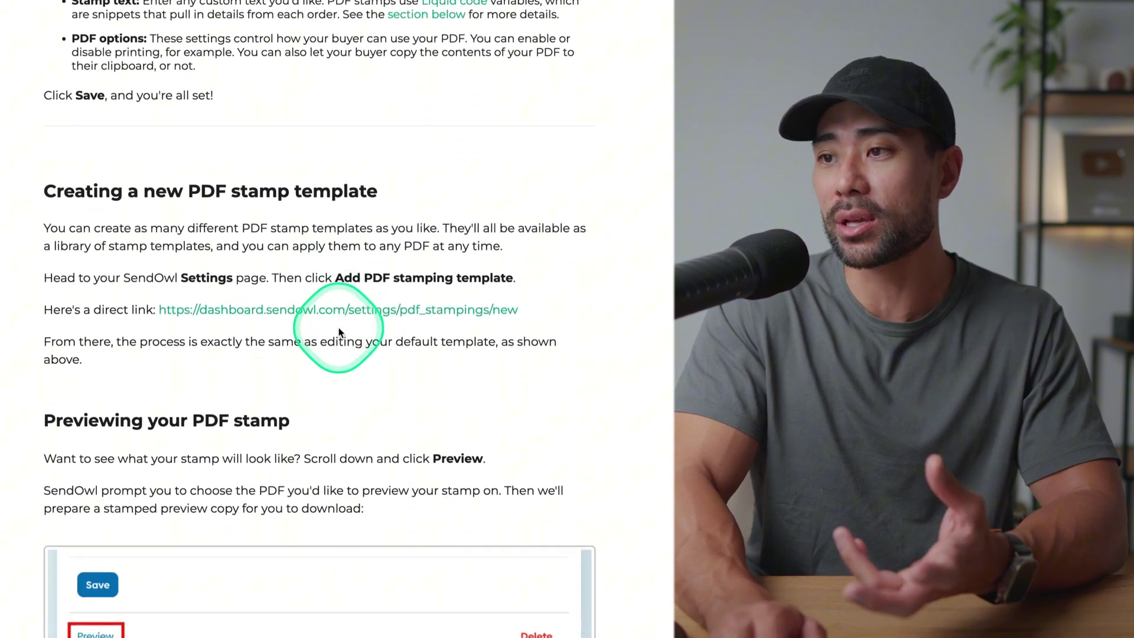
scroll(338, 328, "down", 8)
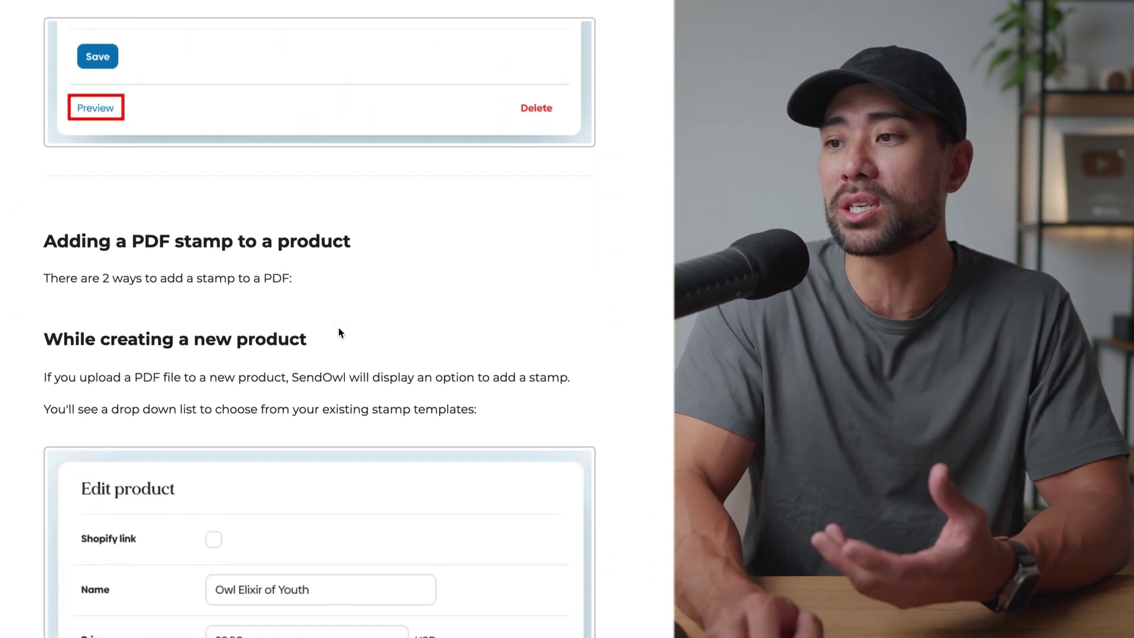
scroll(339, 327, "down", 14)
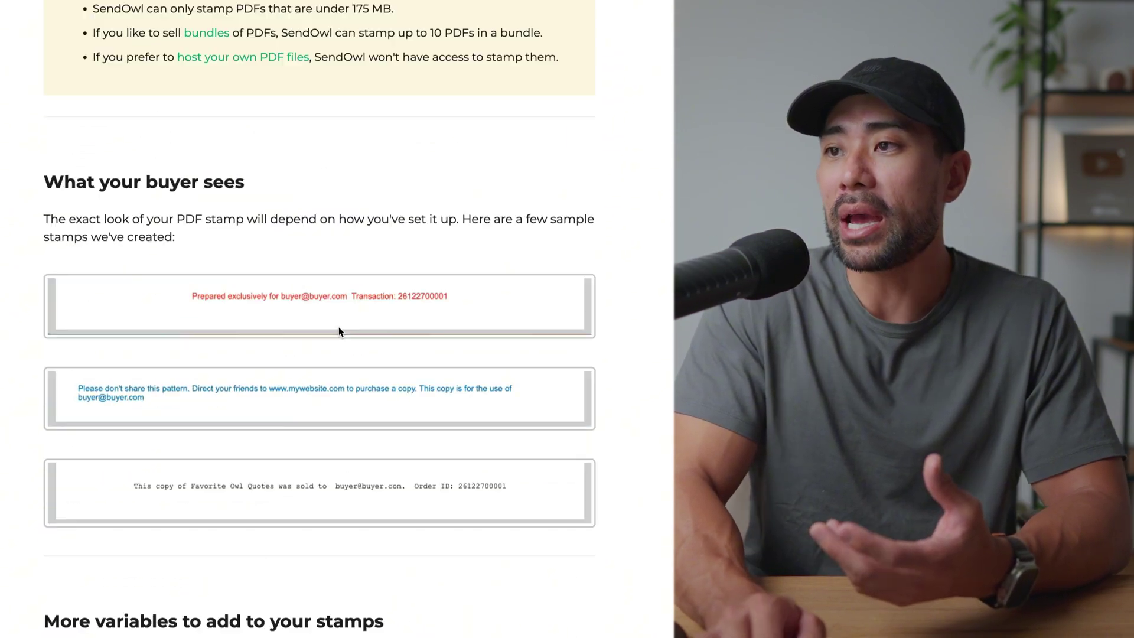